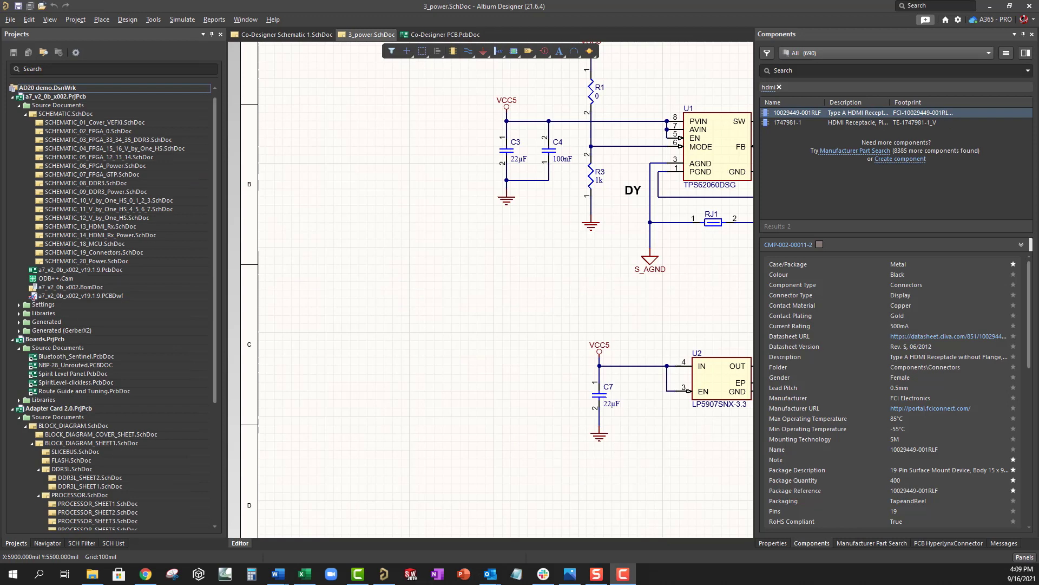
- Install the MCAD CoDesigner extension from the Purchased list in Extensions and Updates
left_click(1025, 19)
left_click(994, 81)
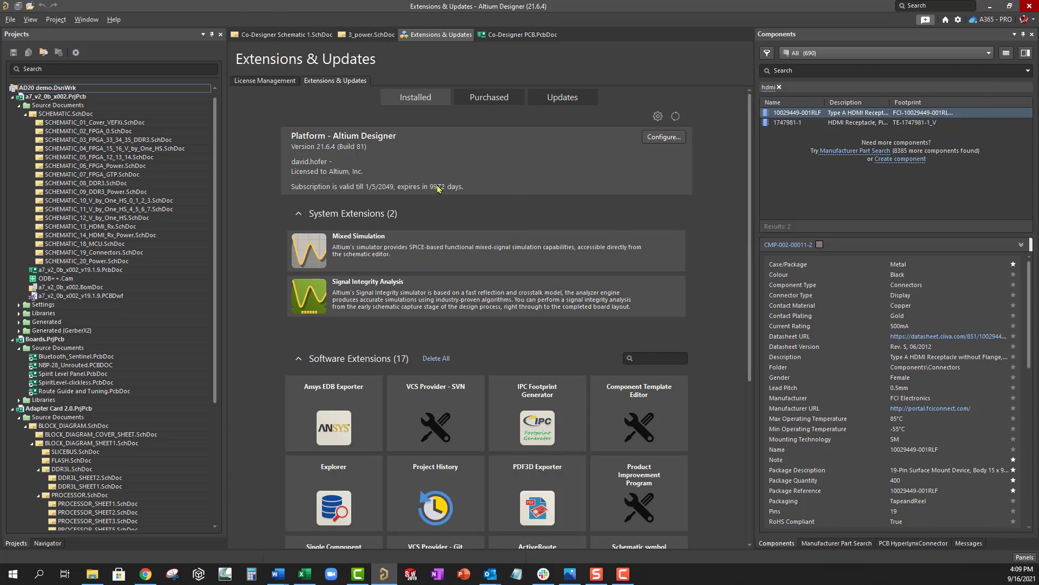
mouse_move(751, 237)
left_mouse_down()
mouse_move(749, 324)
mouse_move(753, 228)
left_mouse_up()
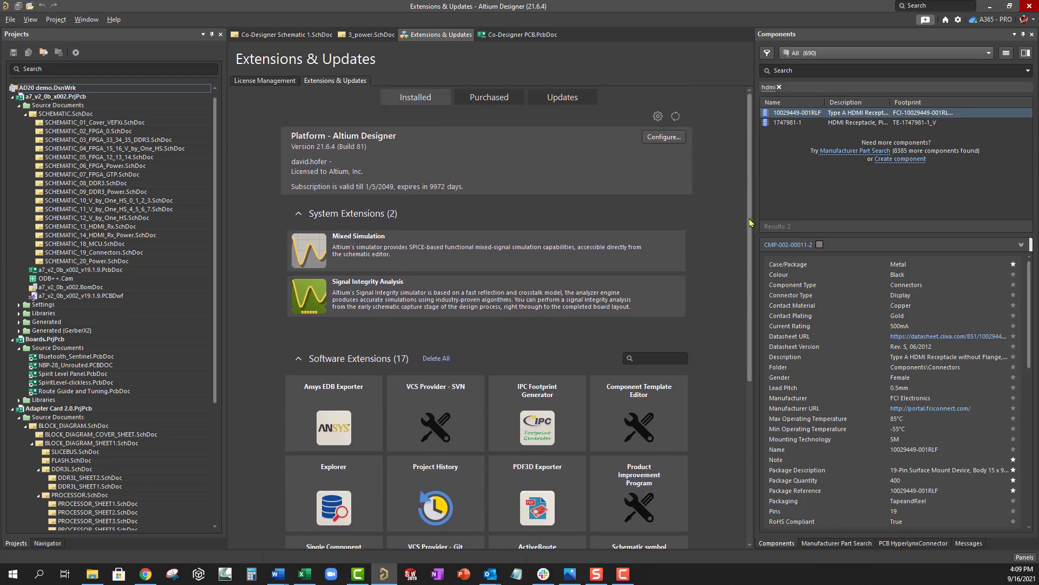
left_click(493, 102)
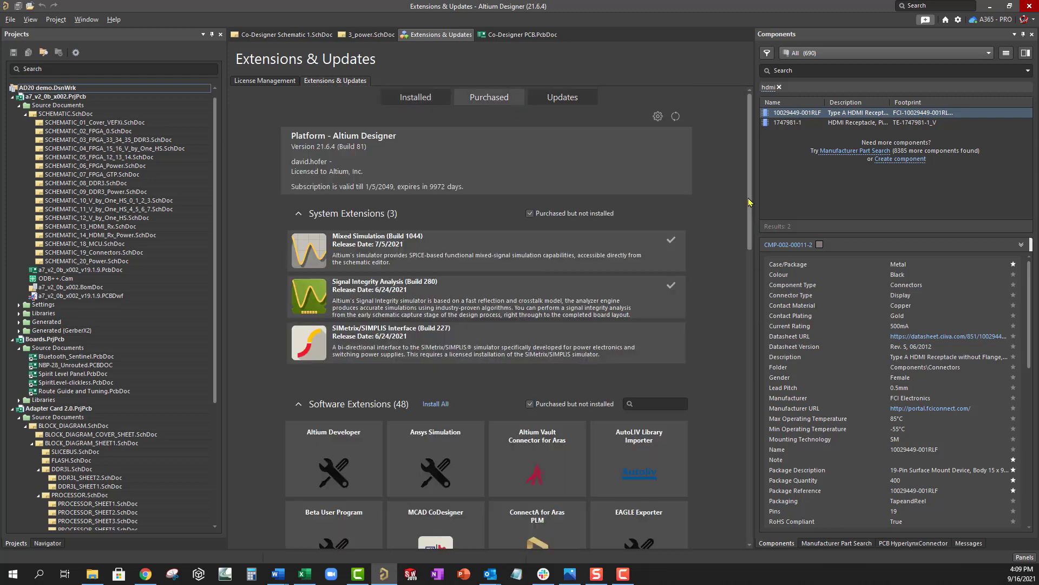
left_click_drag(751, 203, 751, 271)
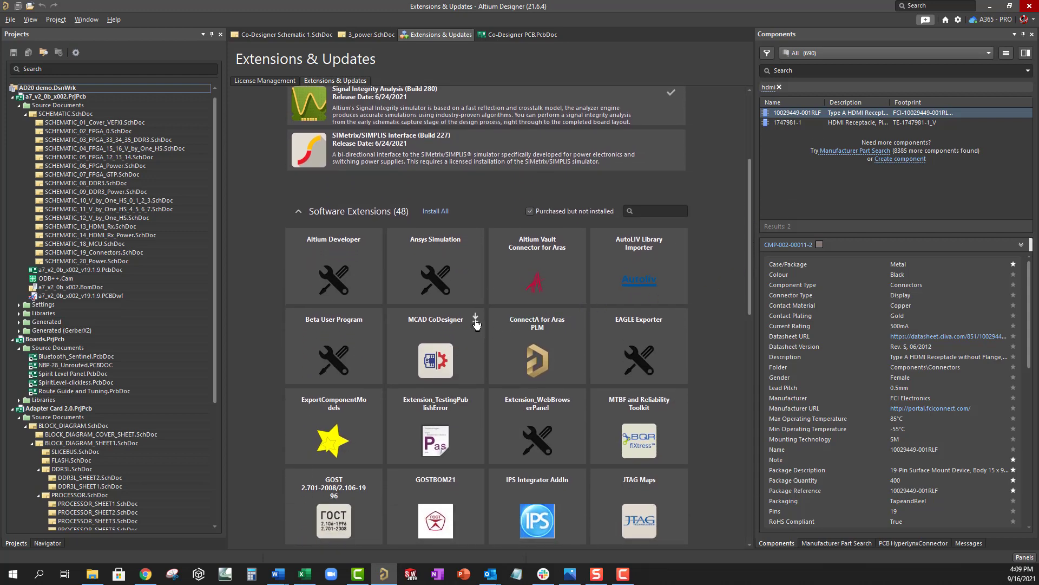
left_click(476, 320)
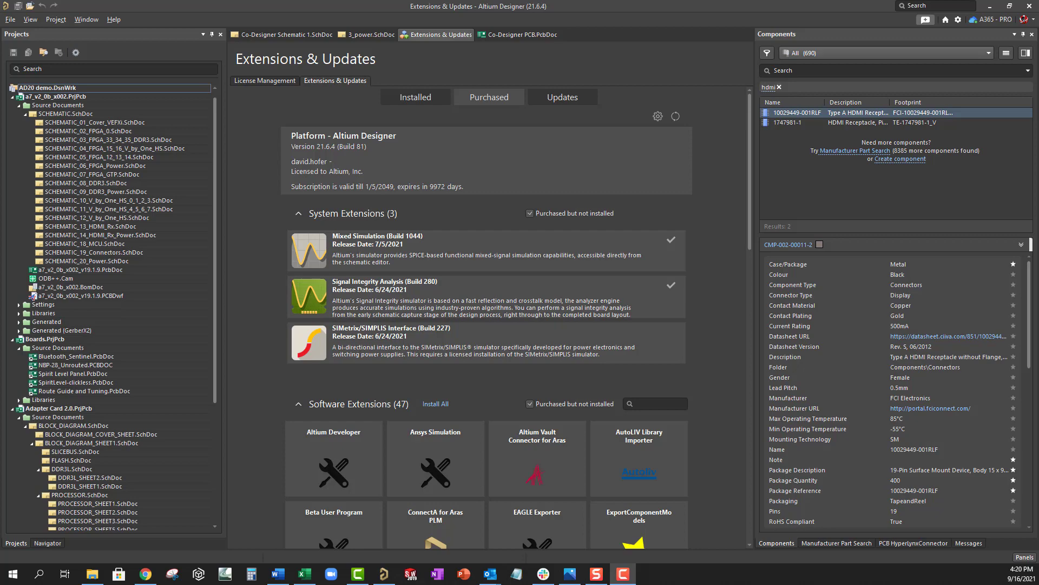
- Download the SOLIDWORKS CoDesigner plugin (exe, 3.8 MB) from the Altium downloads page in Chrome
key("alt+Tab")
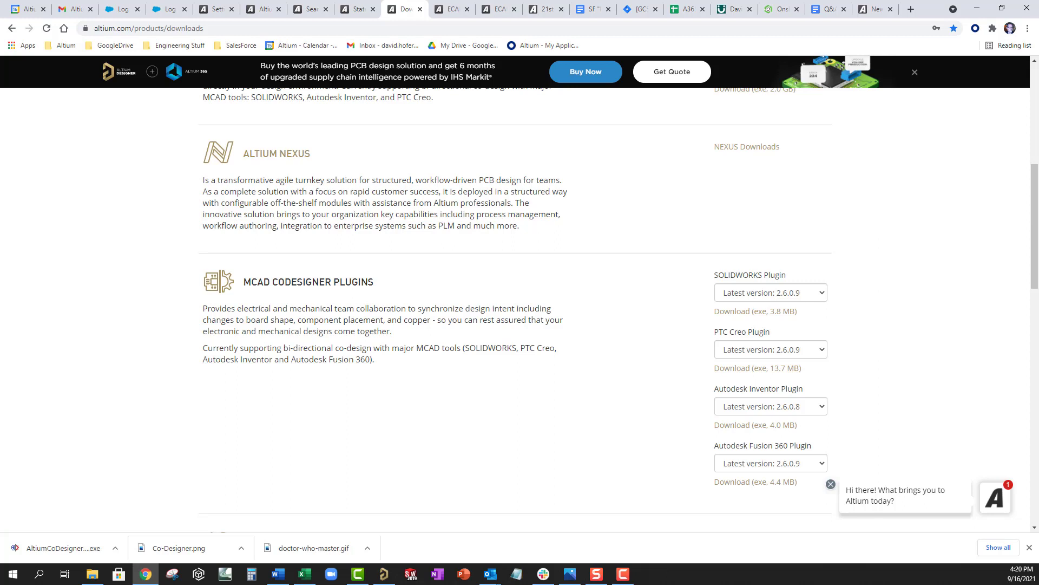
left_click(754, 312)
- Run AltiumCoDesignerSOLIDWORKS_2.6.0.9.exe from Downloads\Temp and complete the setup wizard
key("alt+Tab")
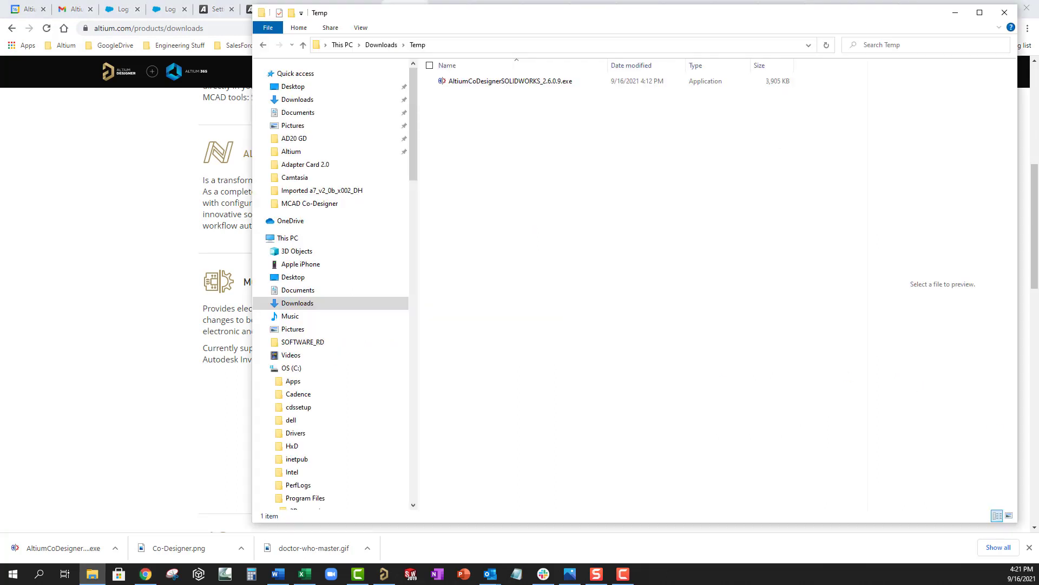
double_click(515, 82)
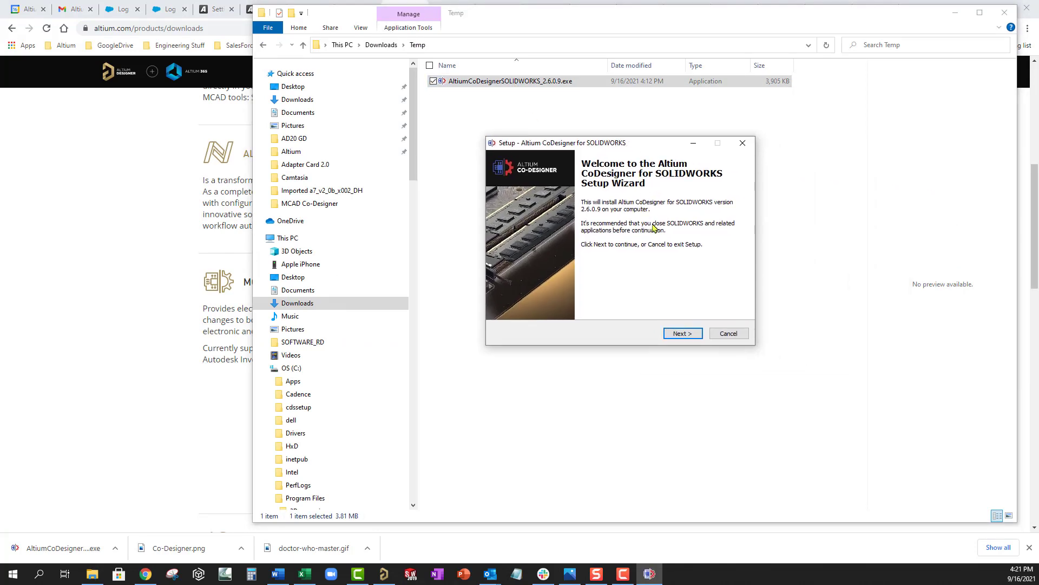
left_click(683, 333)
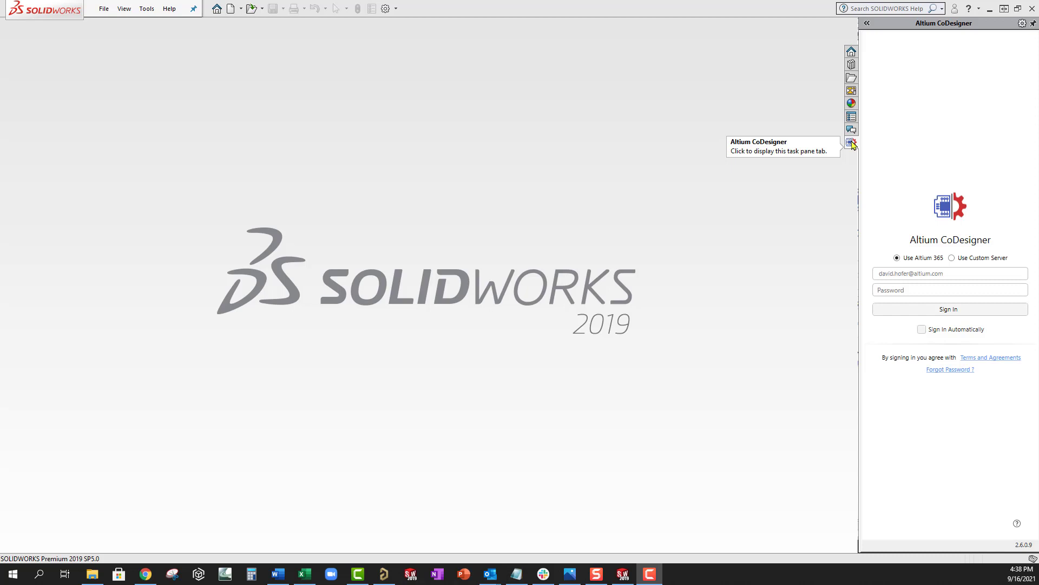
- Enable the Altium CoDesigner add-in, both active and at start-up, in Tools > Add-Ins
left_click(146, 9)
left_click(172, 122)
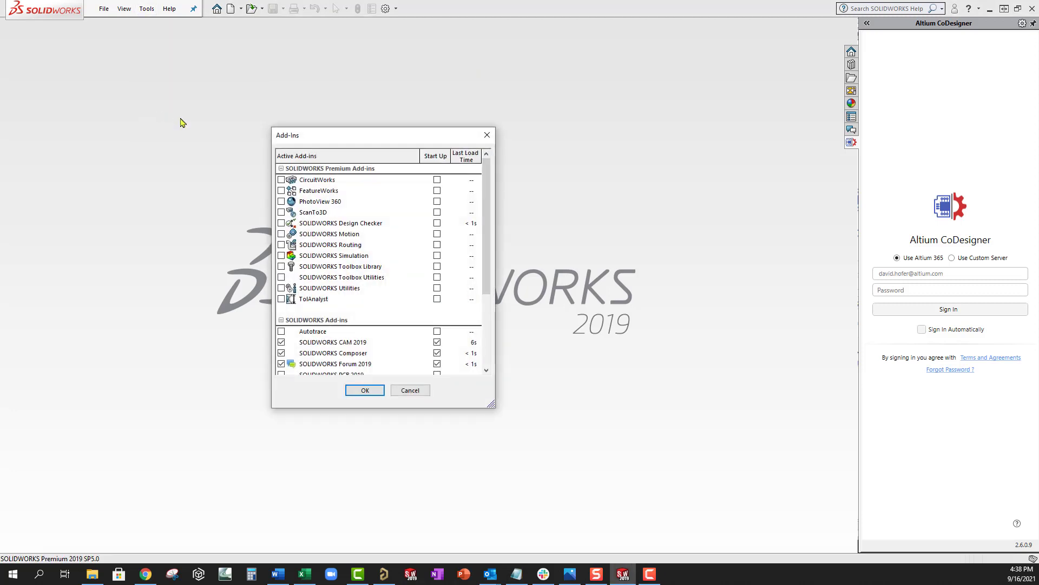
left_click_drag(489, 205, 489, 277)
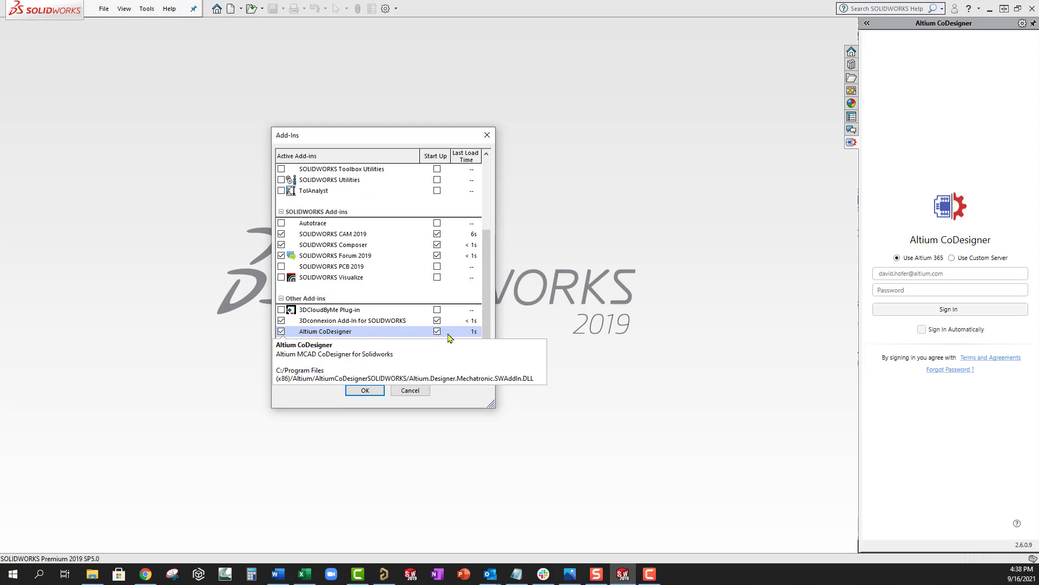
key("Return")
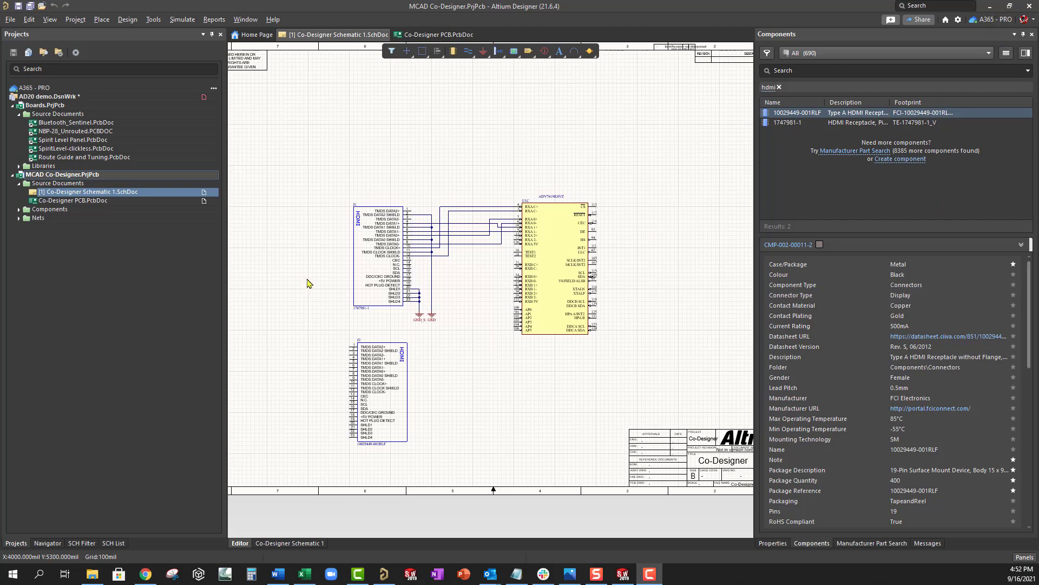
- Make MCAD Co-Designer.PrjPcb available online from its Projects panel context menu
right_click(147, 176)
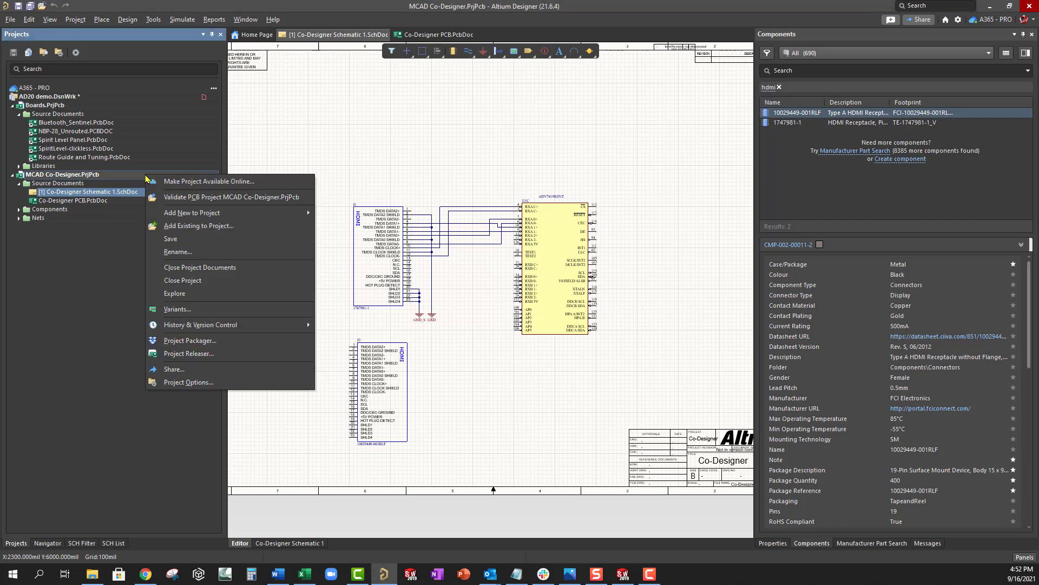
left_click(229, 183)
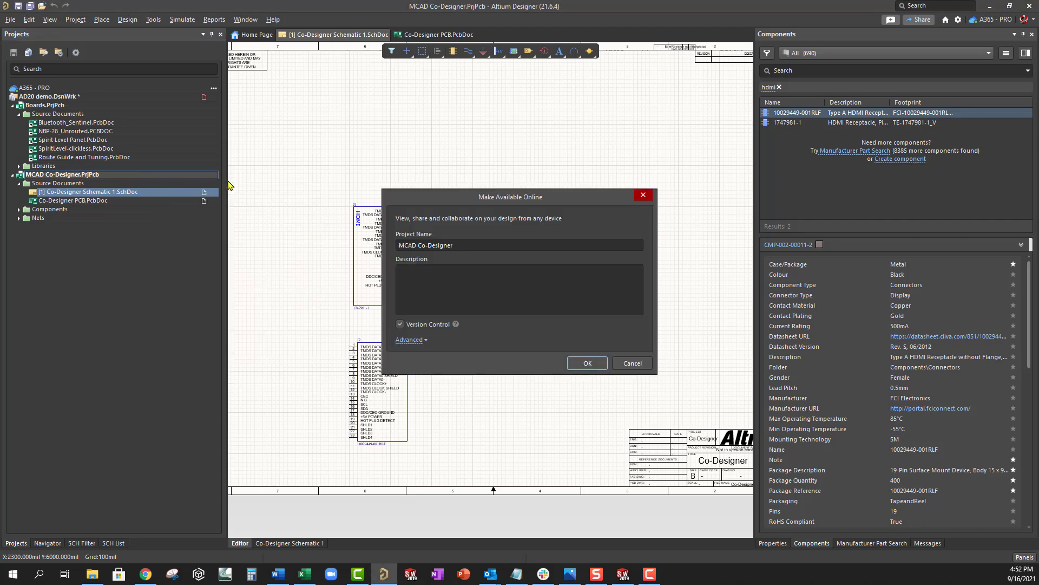
left_click(593, 363)
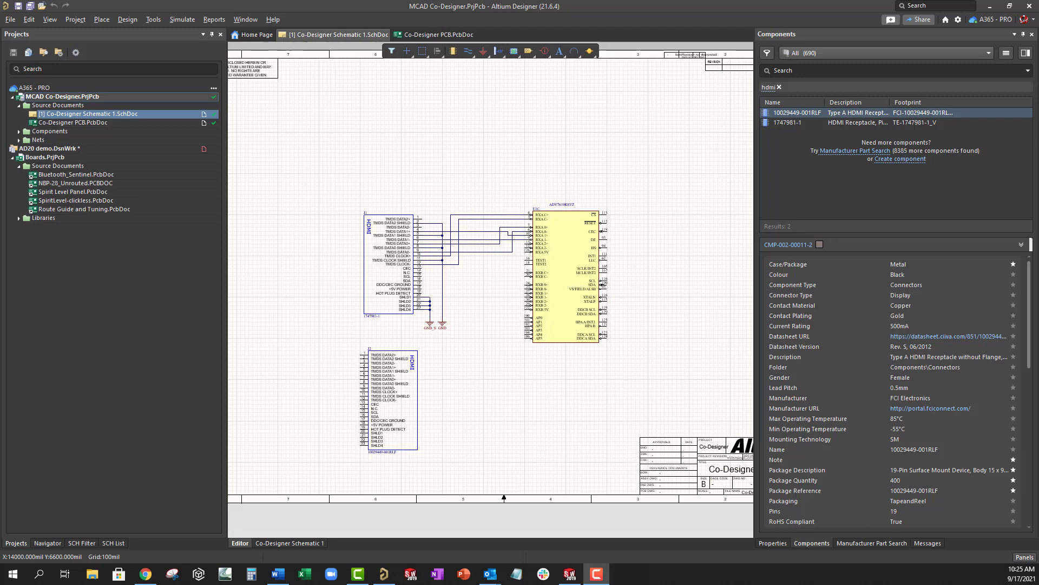
- Push the Co-Designer PCB.PcbDoc board from the MCAD CoDesigner panel with the comment 'Initial PCB'
left_click(432, 34)
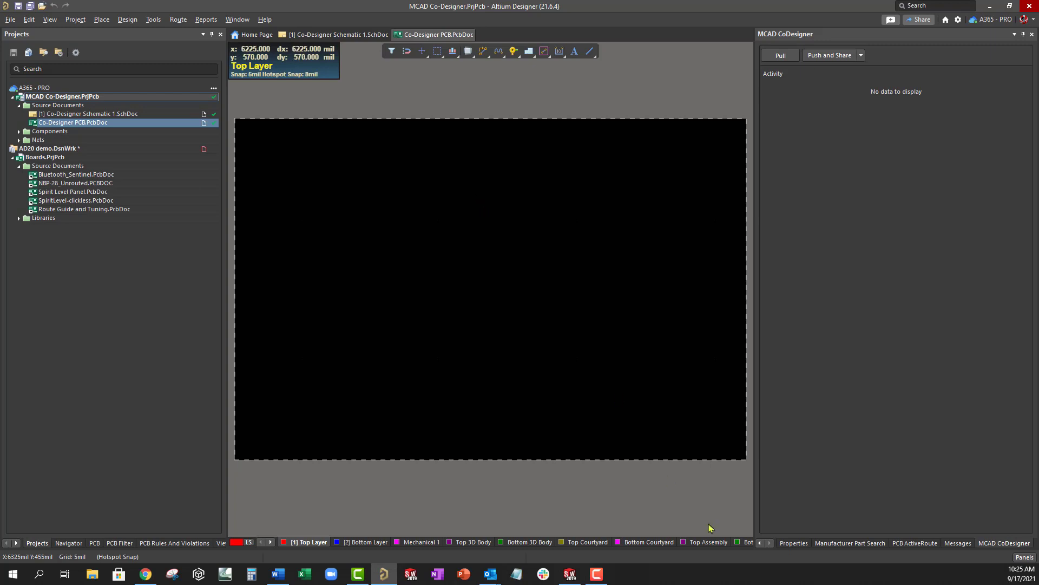
left_click(990, 547)
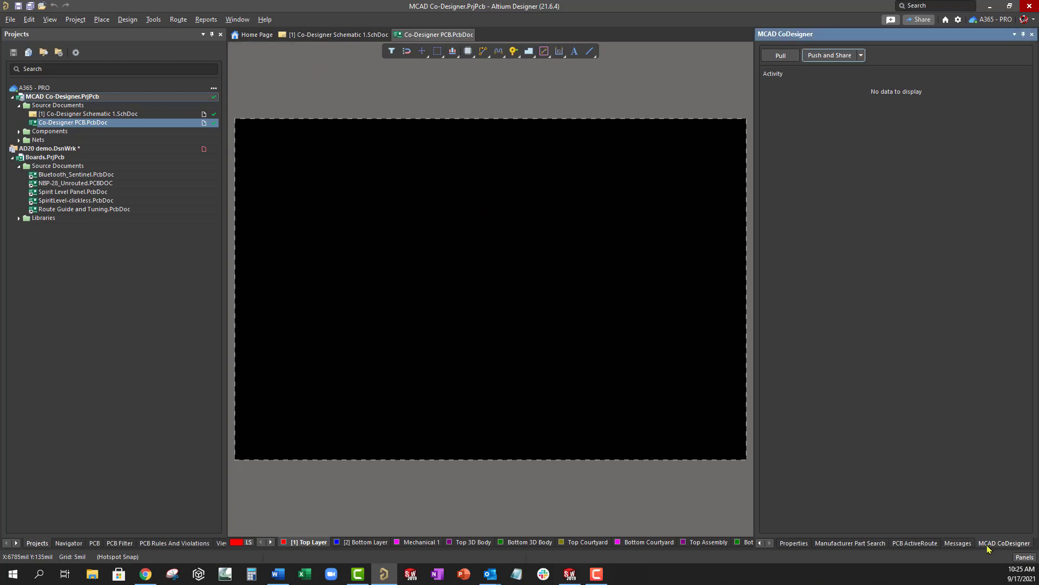
left_click(830, 55)
left_click(831, 53)
type("Initial PCB")
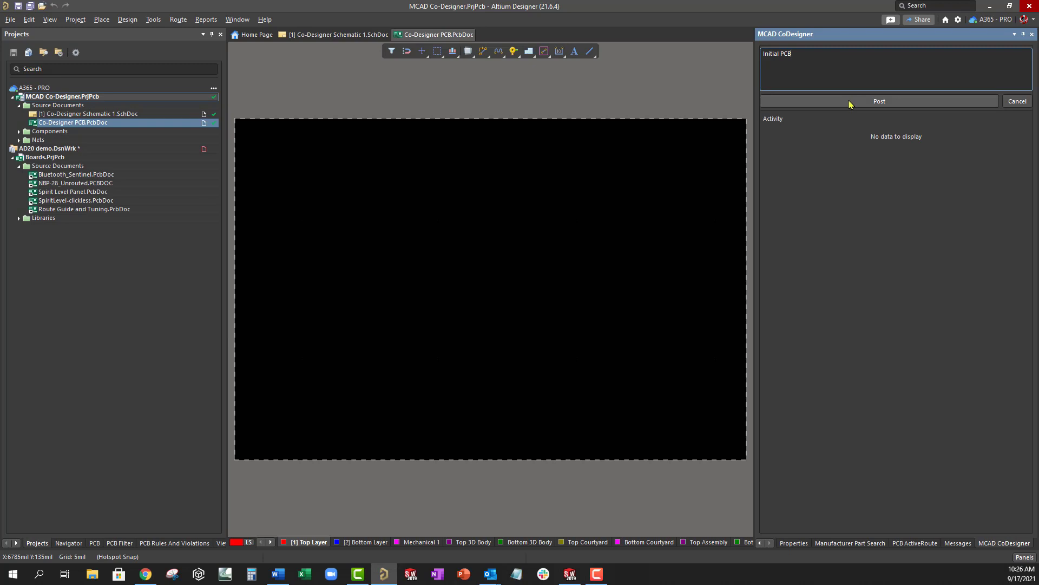
left_click(849, 102)
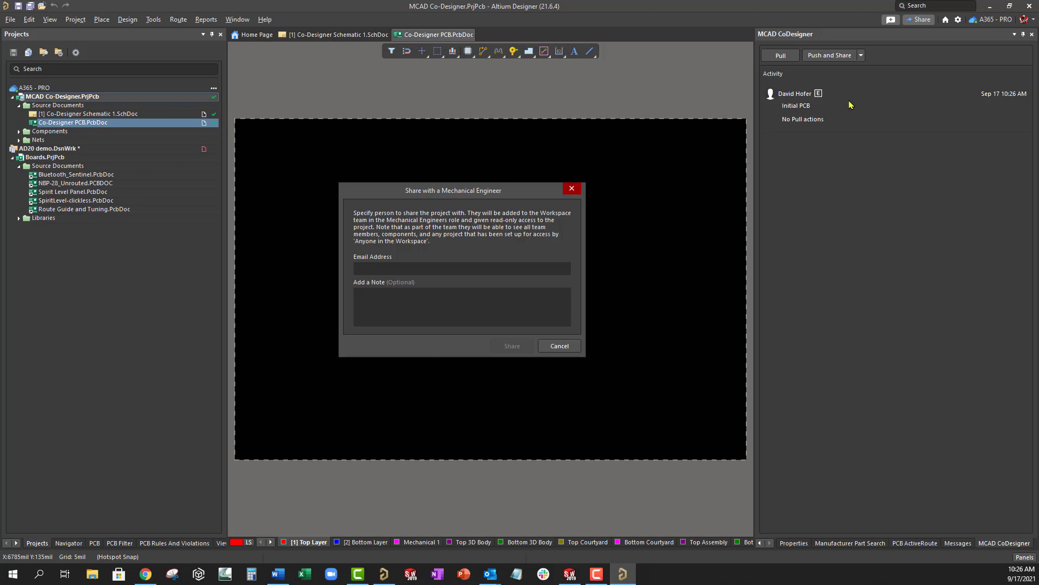
- Close the Share dialog, pull the MCAD Co-Designer board, and save the assembly in its folder
left_click(570, 188)
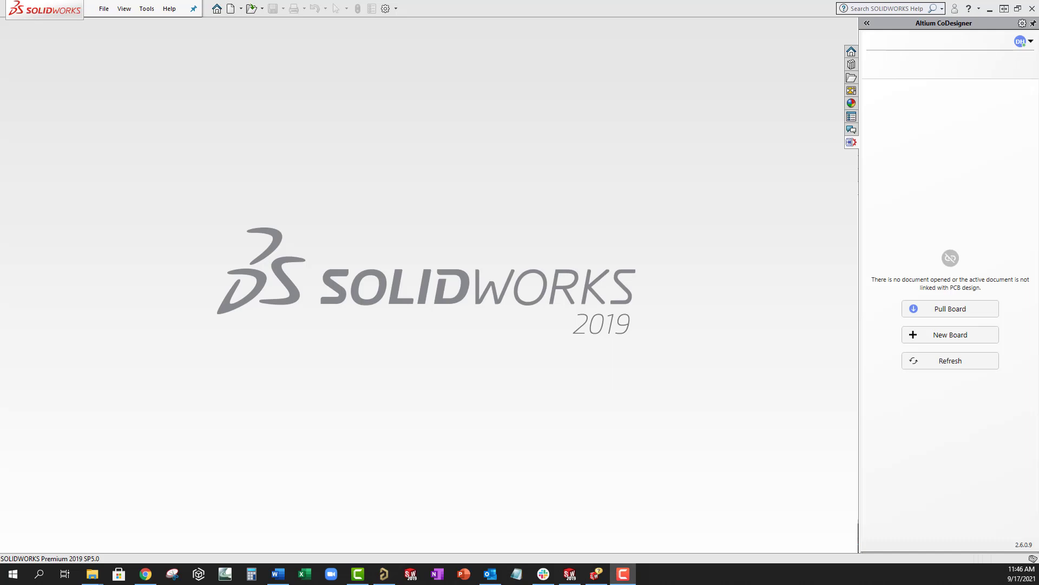
left_click(932, 306)
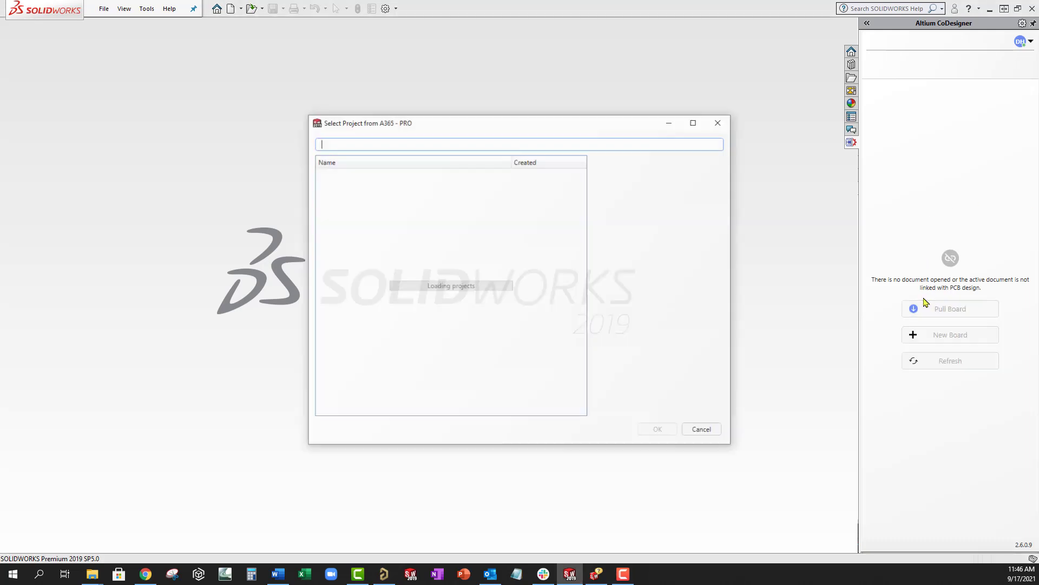
left_click(384, 179)
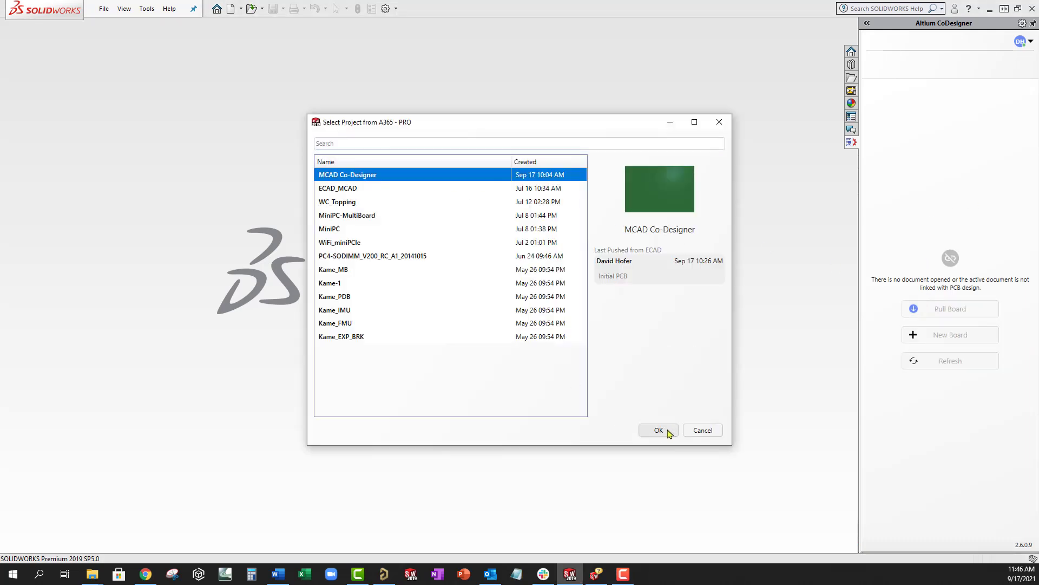
left_click(669, 431)
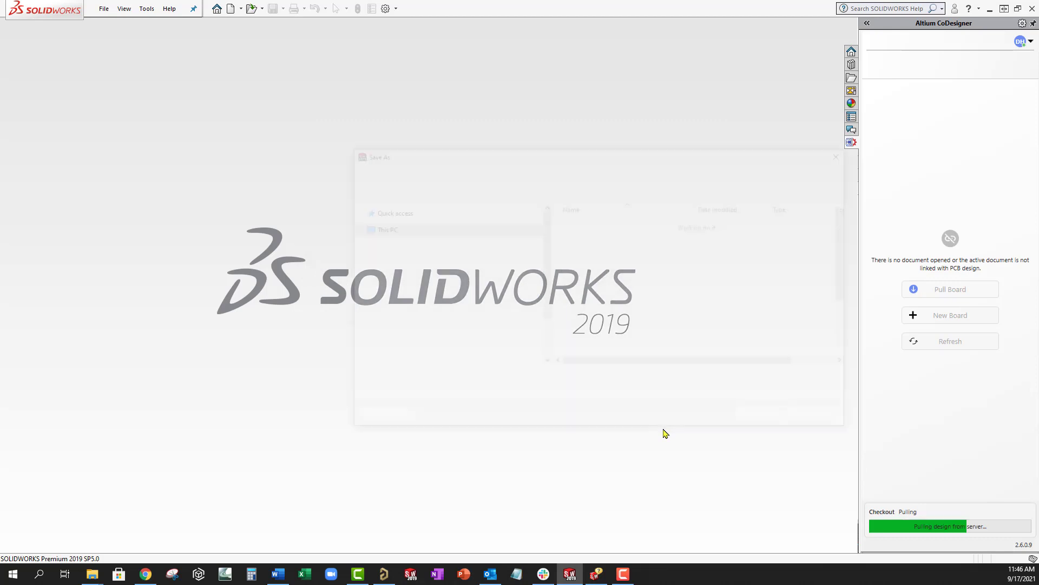
left_click(466, 271)
left_click(768, 418)
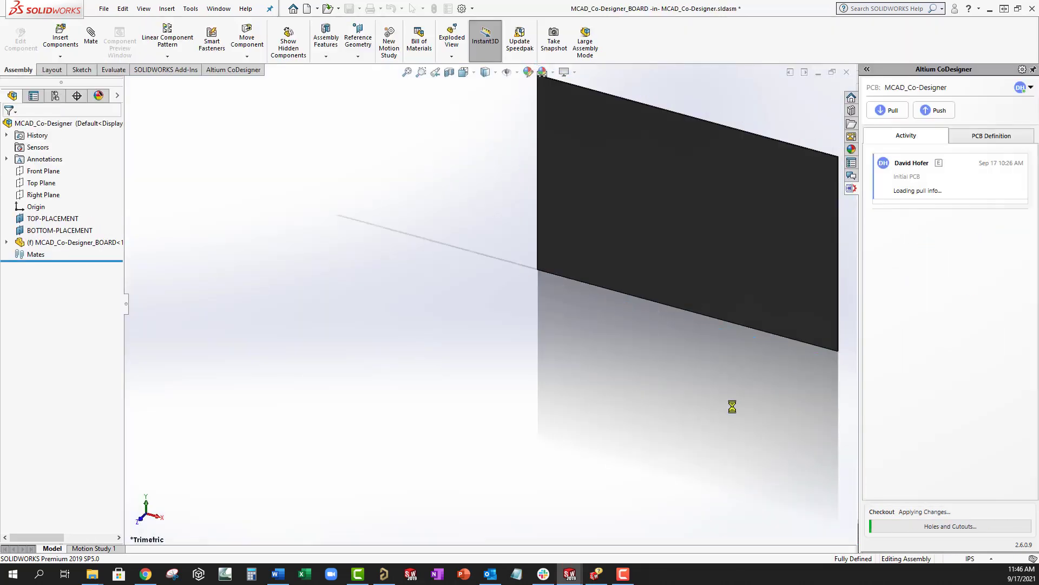
- Edit the board outline sketch face-on and dimension the top edge to 2.00
right_click(584, 333)
left_click(659, 222)
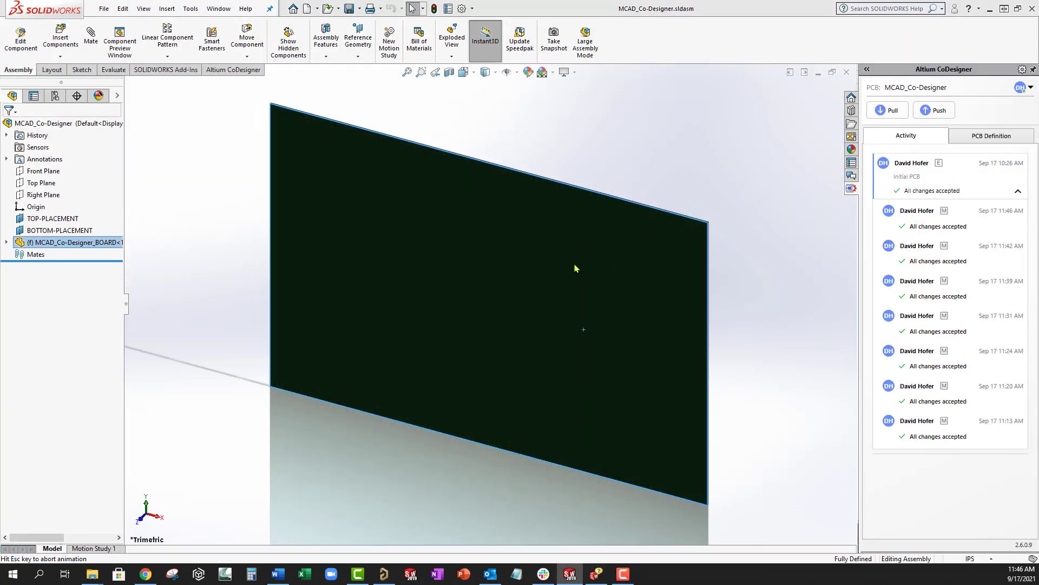
right_click(564, 281)
left_click(590, 208)
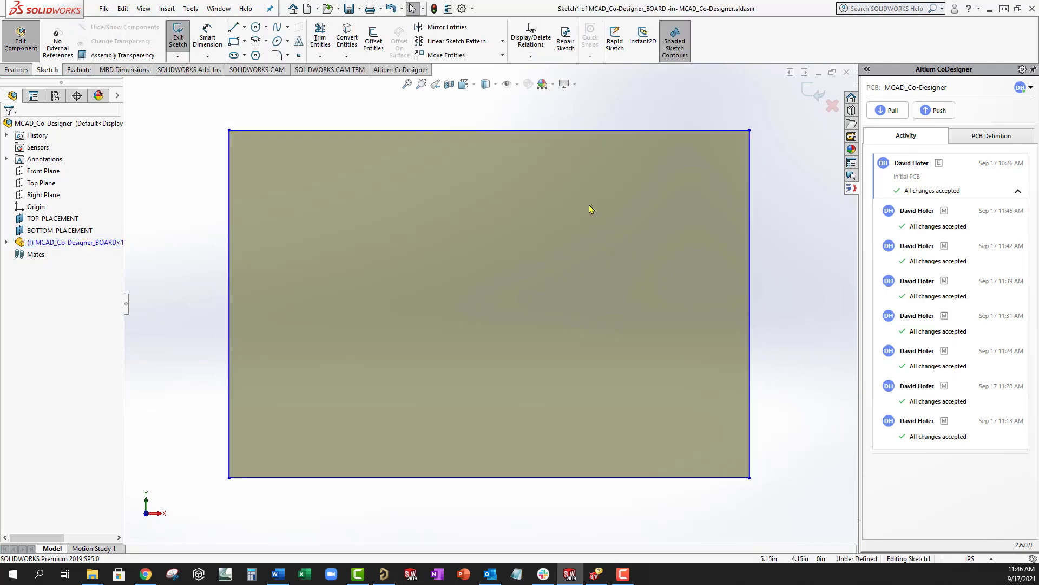
key("d")
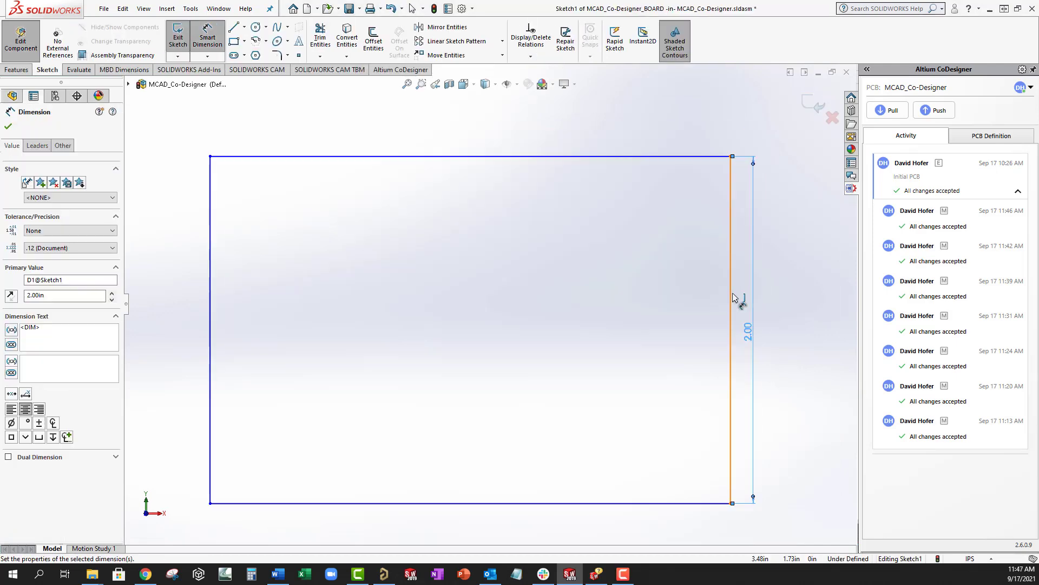
left_click(211, 297)
left_click(466, 156)
left_click(460, 136)
type("2")
key("Return")
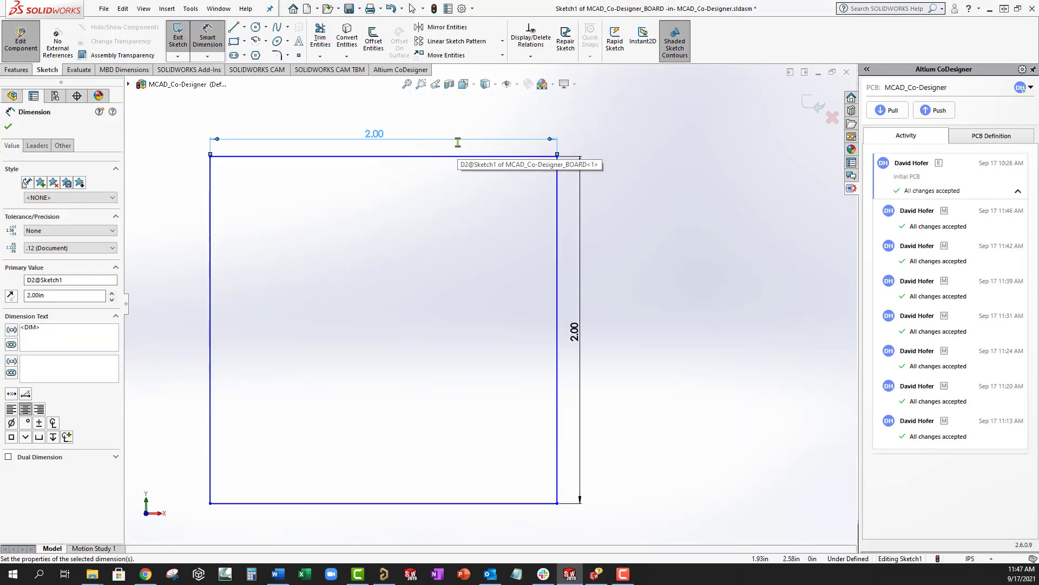
key("Escape")
- Fillet all four board corners at 0.25in and exit the outline sketch
left_click(282, 54)
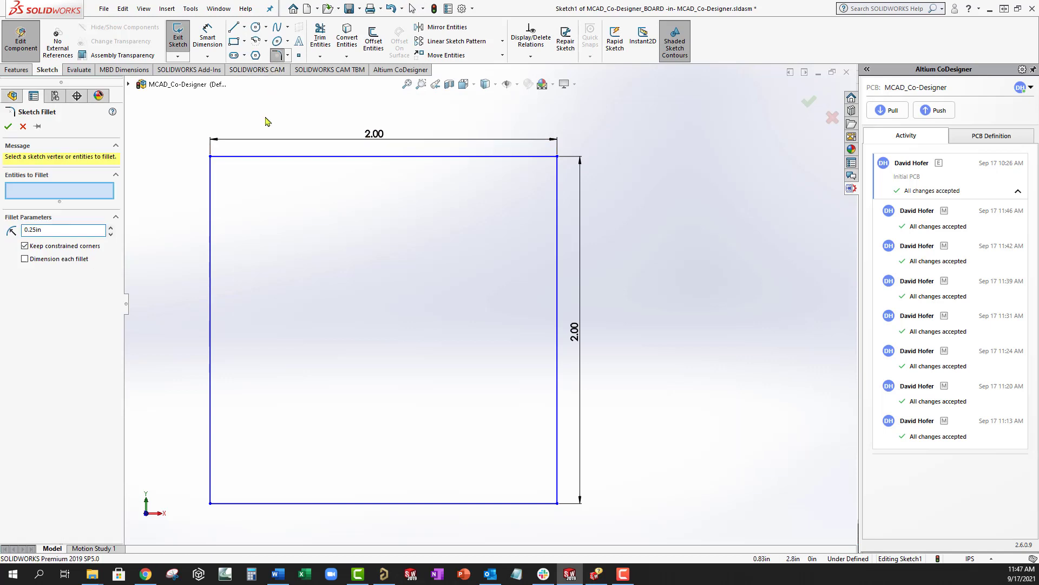
left_click(210, 156)
left_click(557, 157)
left_click(557, 503)
left_click(211, 503)
right_click(677, 391)
left_click(681, 434)
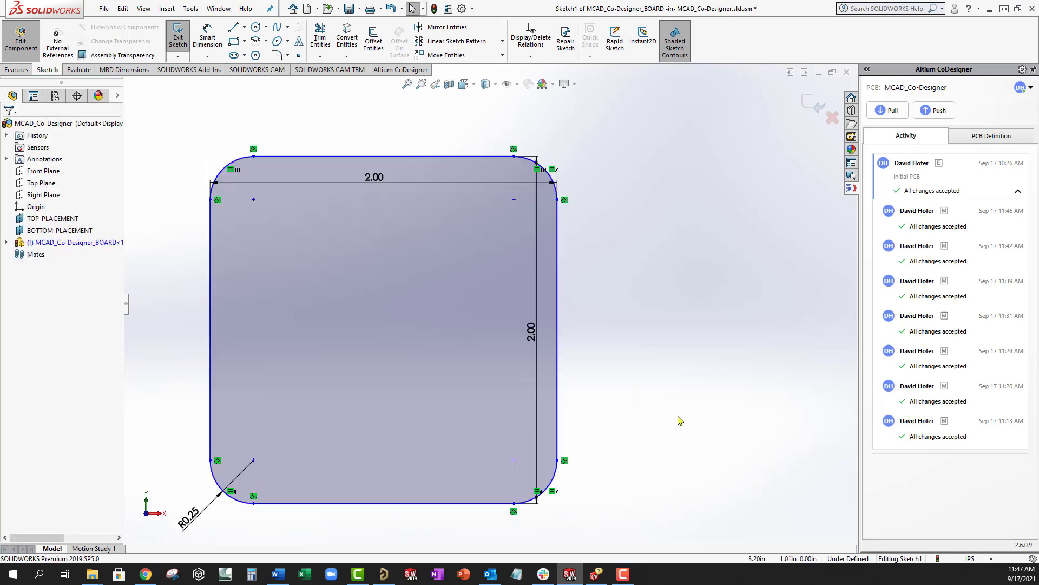
left_click(812, 105)
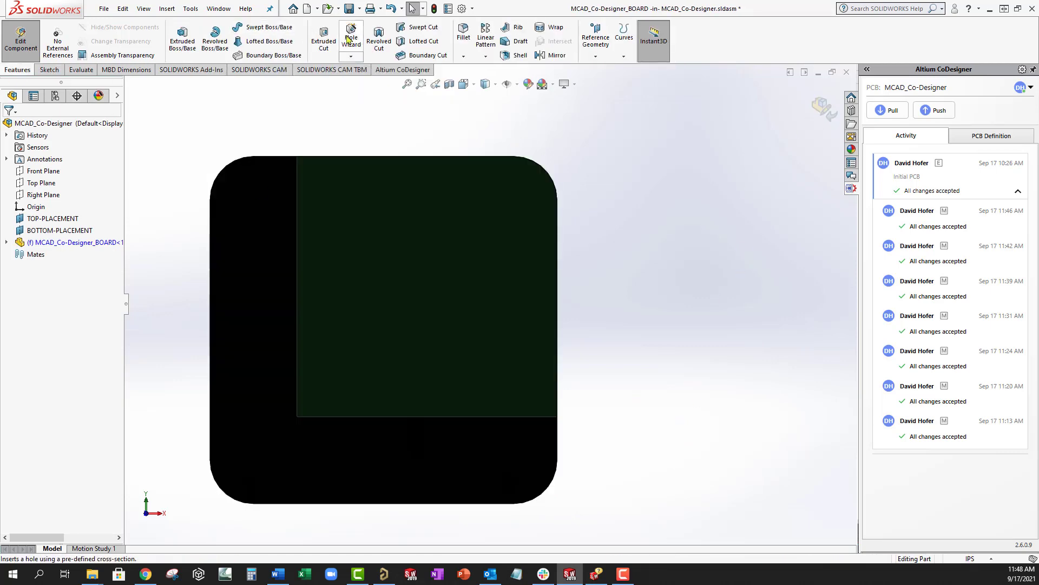
- Cut four mounting holes at the board's corner centres with the Hole Wizard
left_click(351, 38)
left_click(63, 145)
left_click(215, 203)
left_click(253, 199)
left_click(551, 176)
left_click(548, 486)
left_click(223, 490)
key("Return")
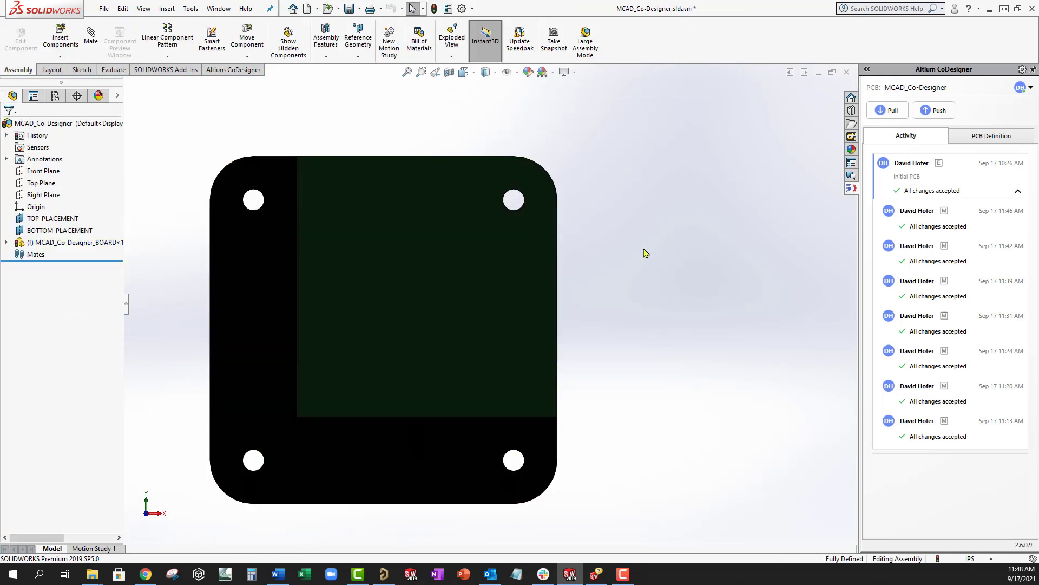
- Push the board from SOLIDWORKS with the comment 'Here is the modified board'
left_click(935, 111)
type("hE")
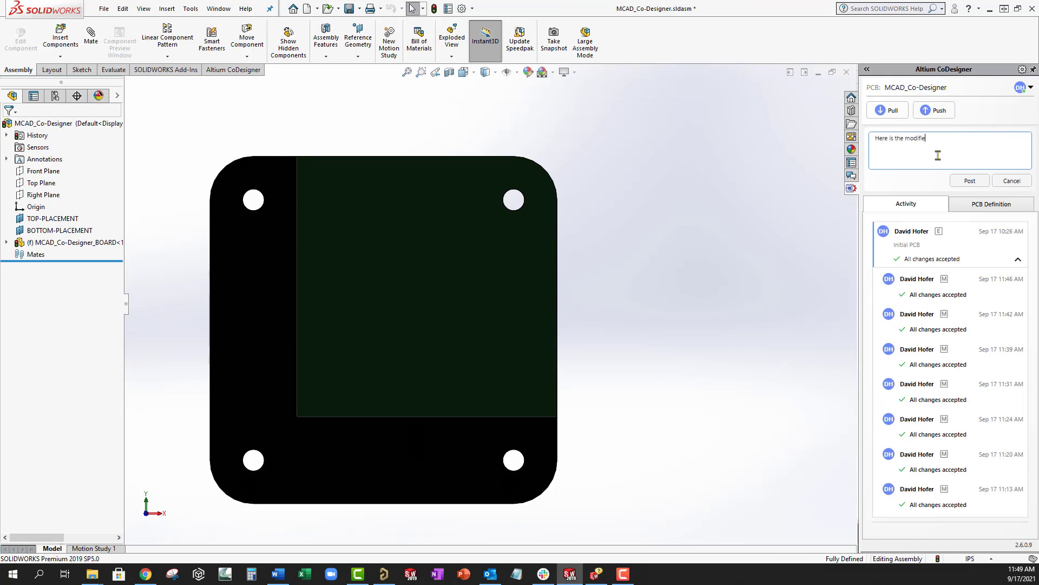
left_click(970, 181)
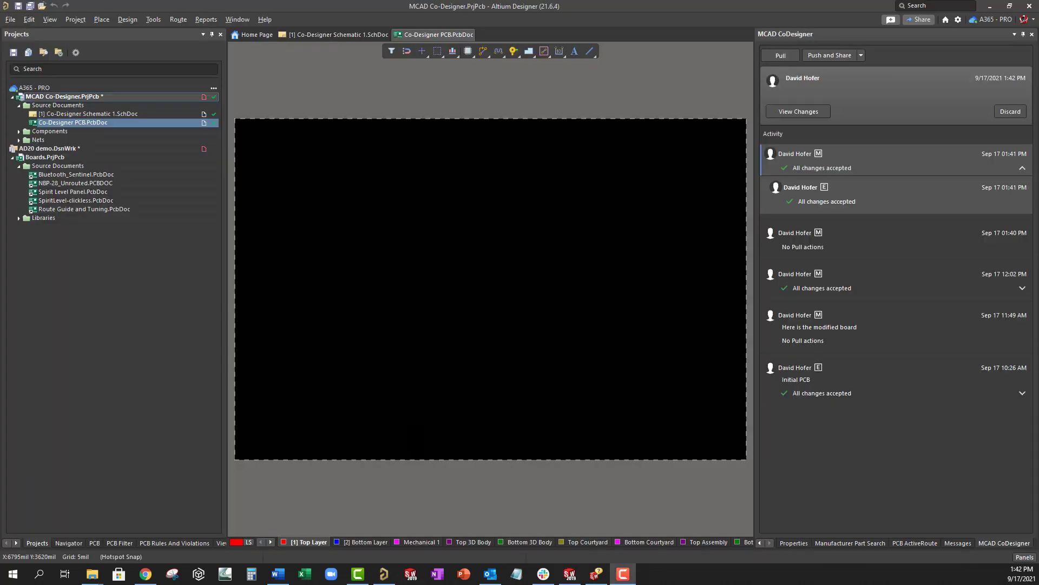
- Review the incoming Board and Free-Pad1–4 changes, keep all checked, and apply them
left_click(797, 112)
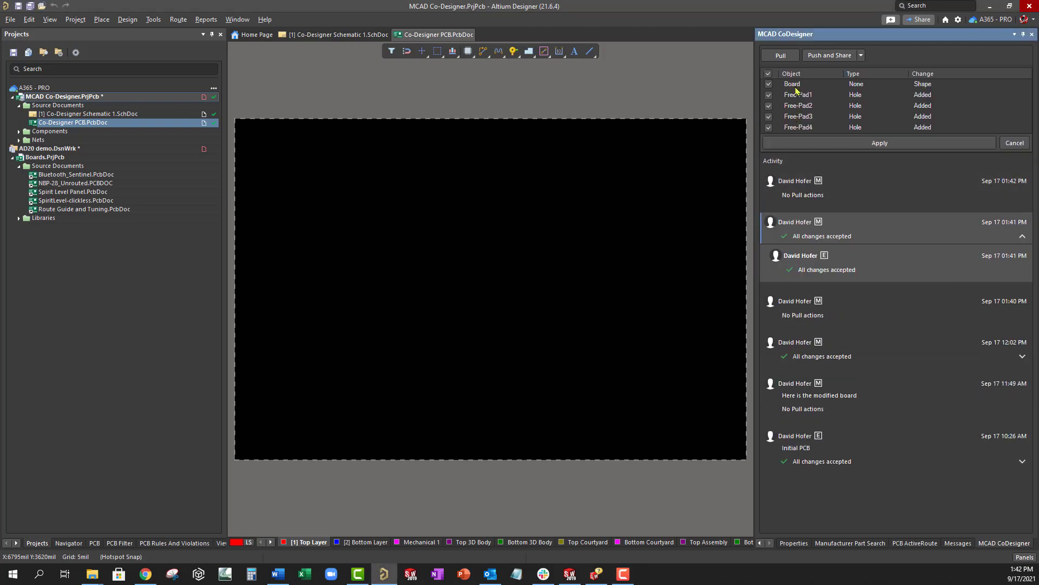
left_click(796, 85)
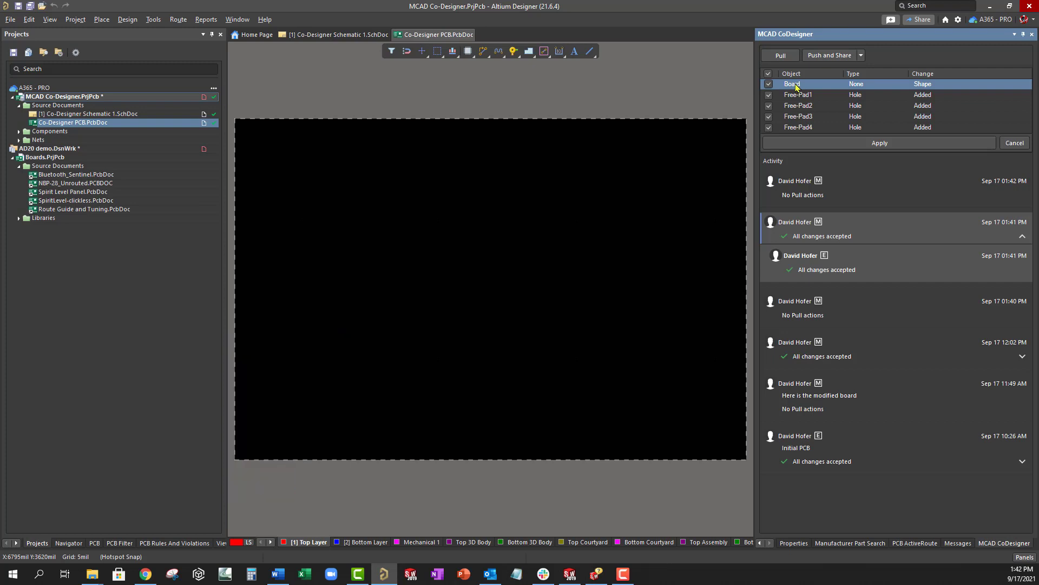
left_click(800, 130, "shift")
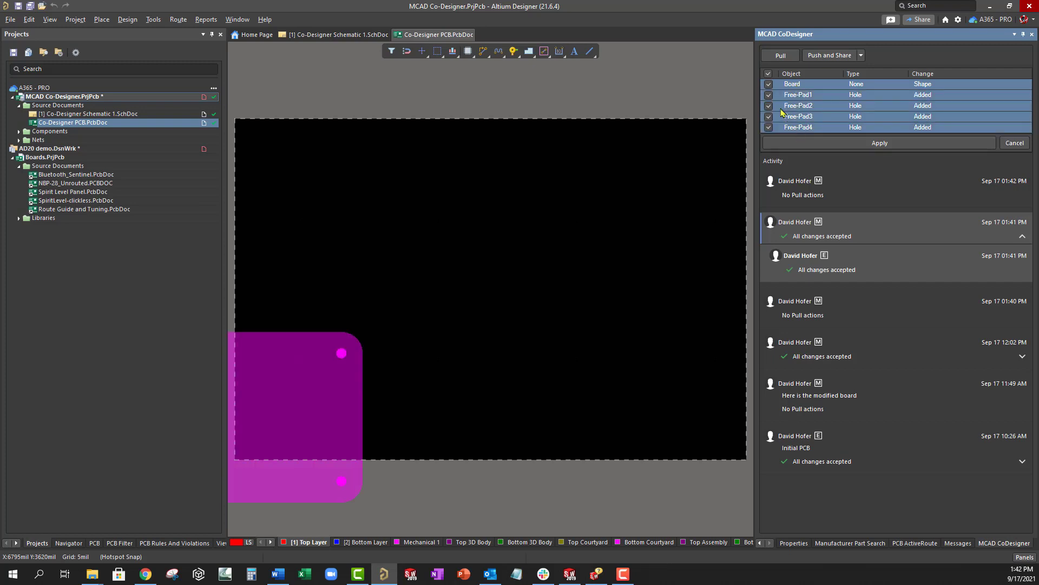
left_click(769, 95)
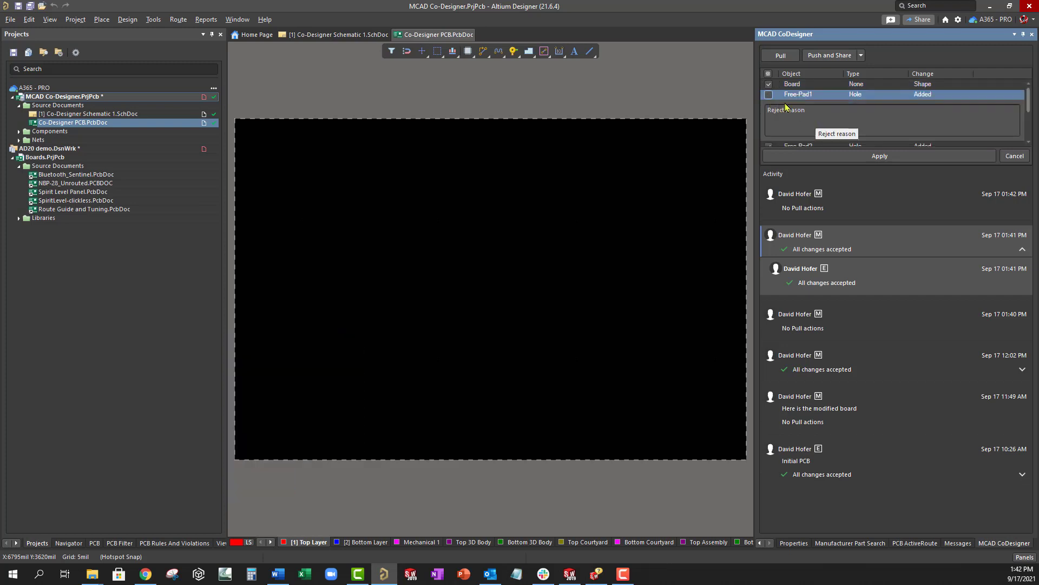
left_click(769, 95)
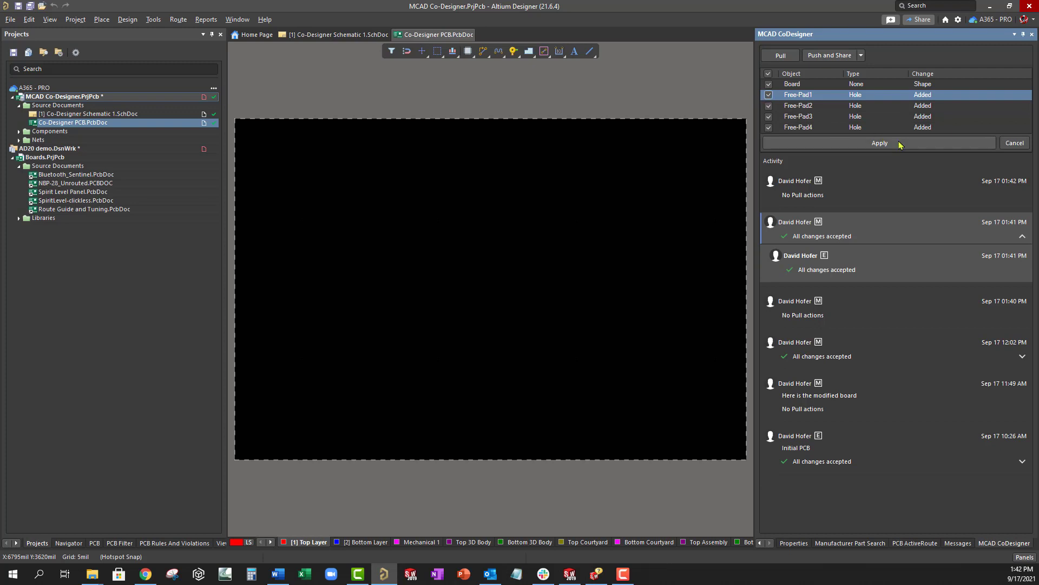
left_click(880, 143)
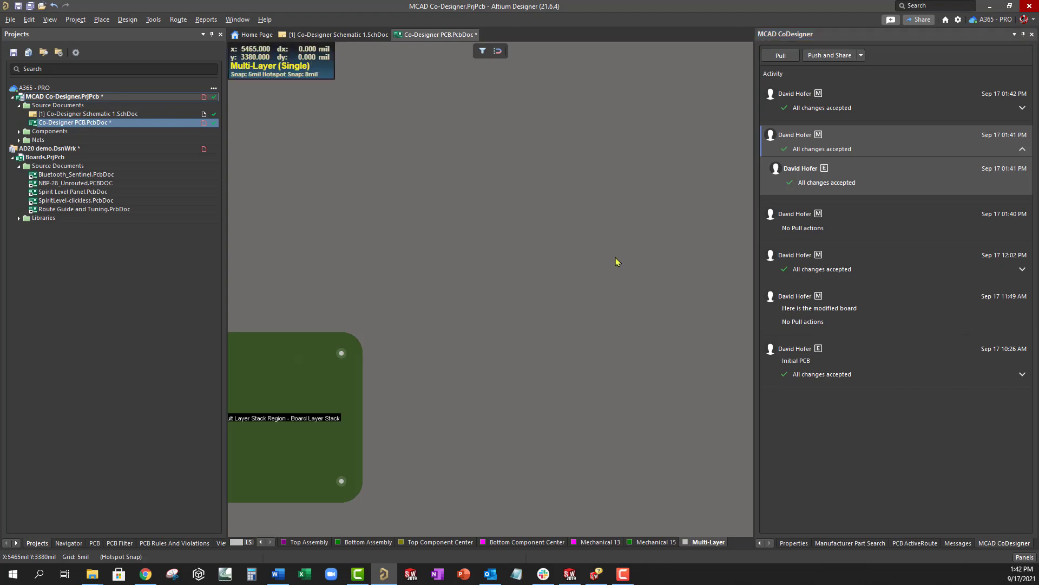
- Fit the board in 3D view and push it with the comment 'Preliminary placement.'
key("v")
key("f")
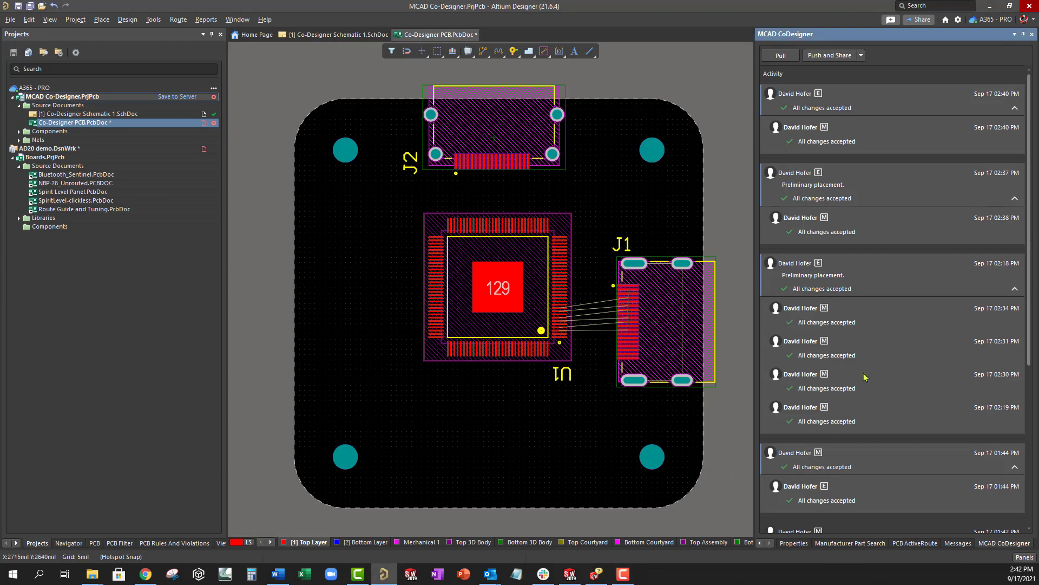
key("3")
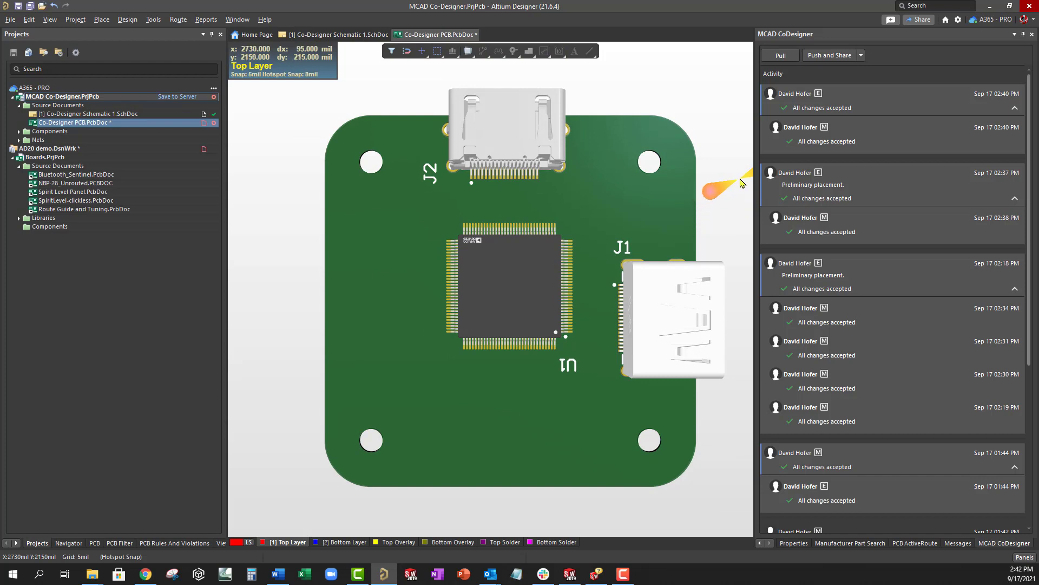
left_click(839, 55)
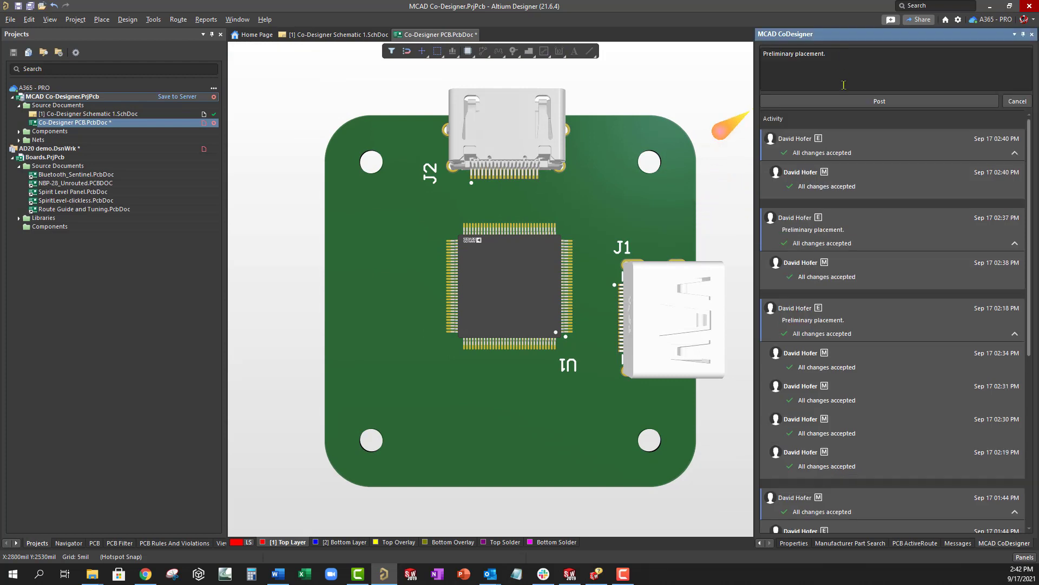
left_click(848, 104)
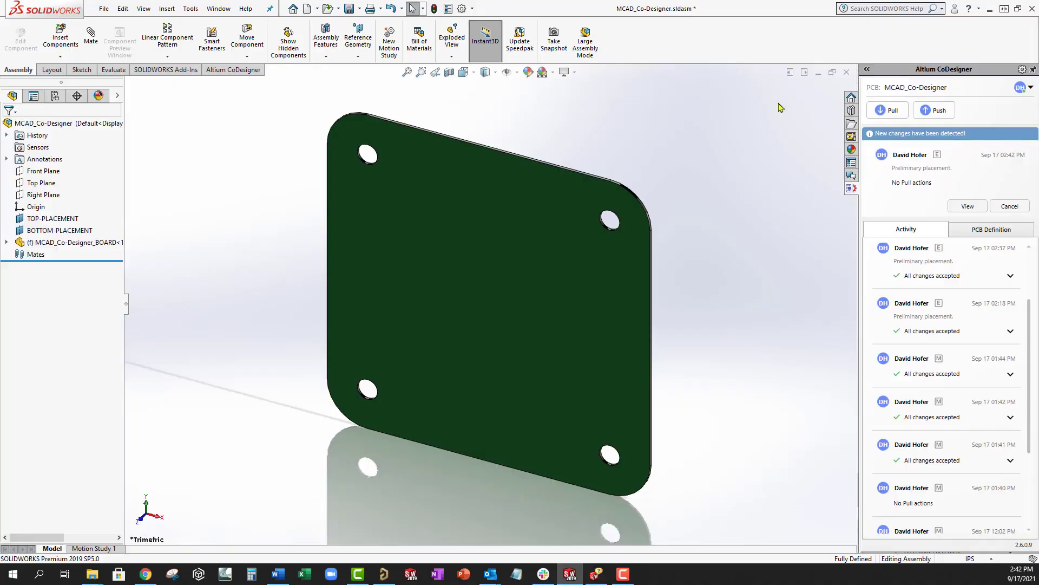
- Pull and apply the added J1, J2 and U1 components, viewing the board Normal To
left_click(892, 111)
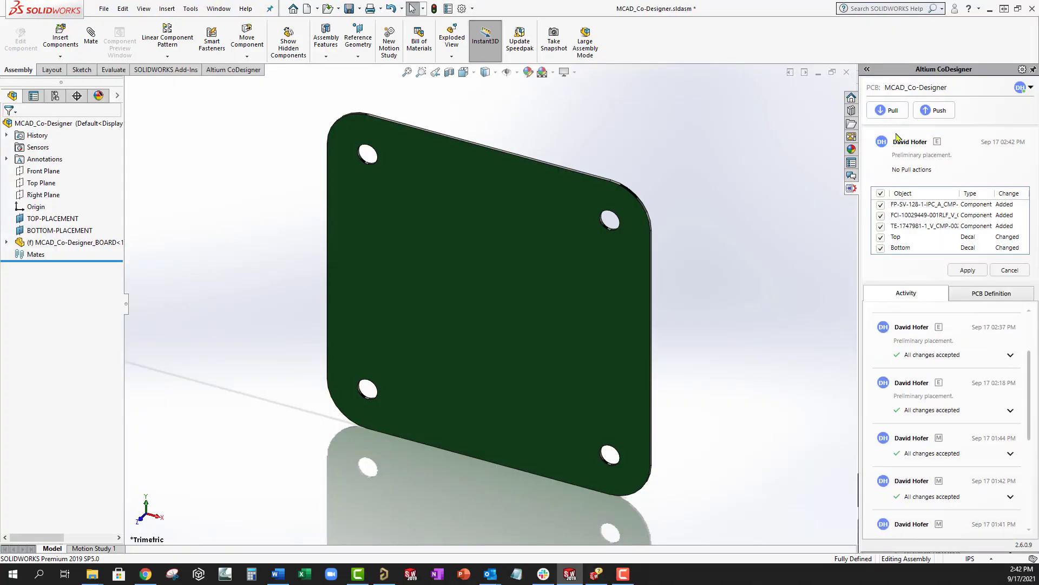
left_click(967, 269)
right_click(555, 222)
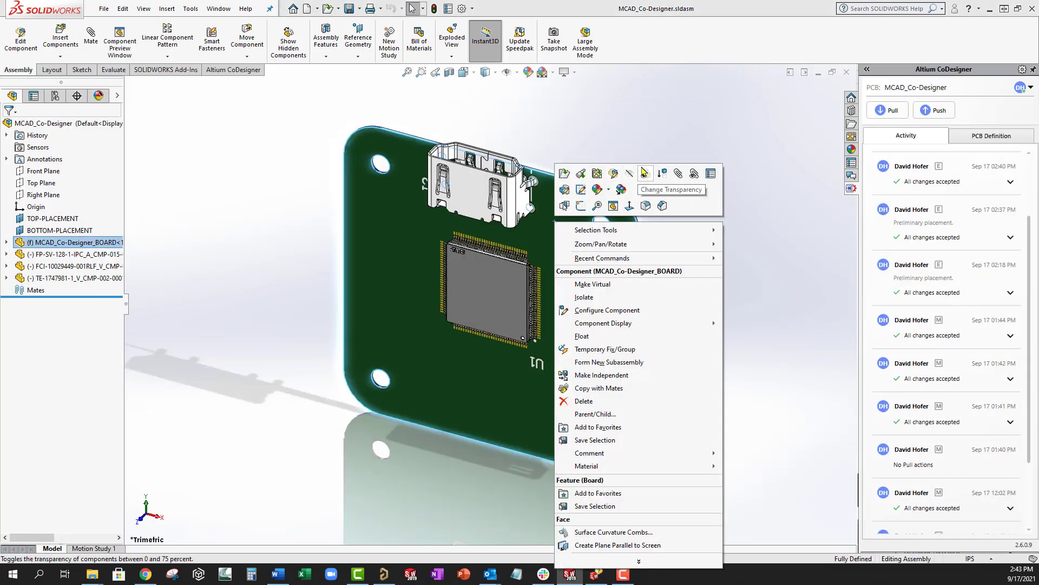
left_click(628, 206)
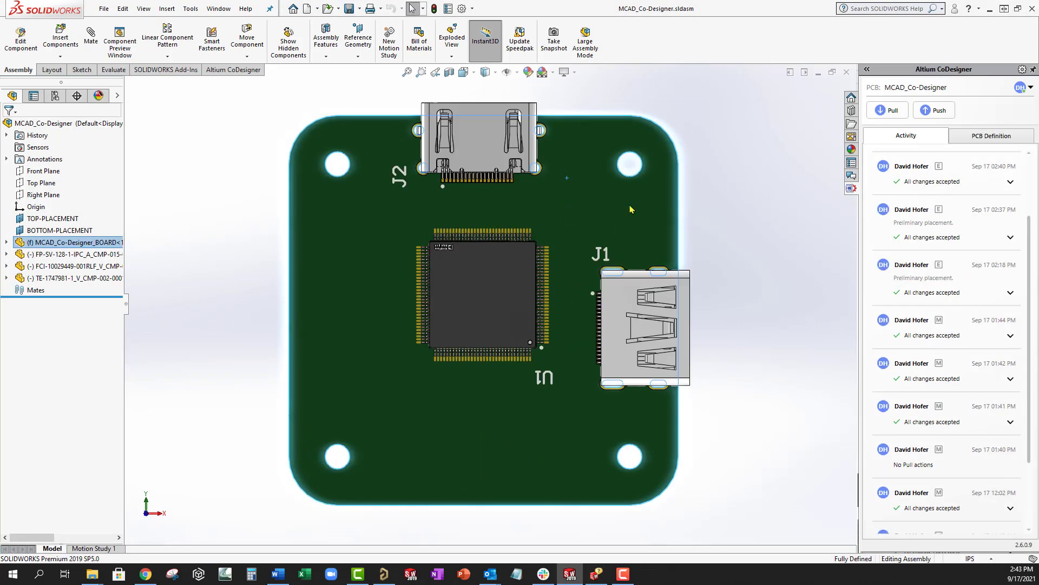
- Delete the Diameter Hole3 and Hole5 features, confirming Yes to All
left_click(6, 243)
left_click(76, 409)
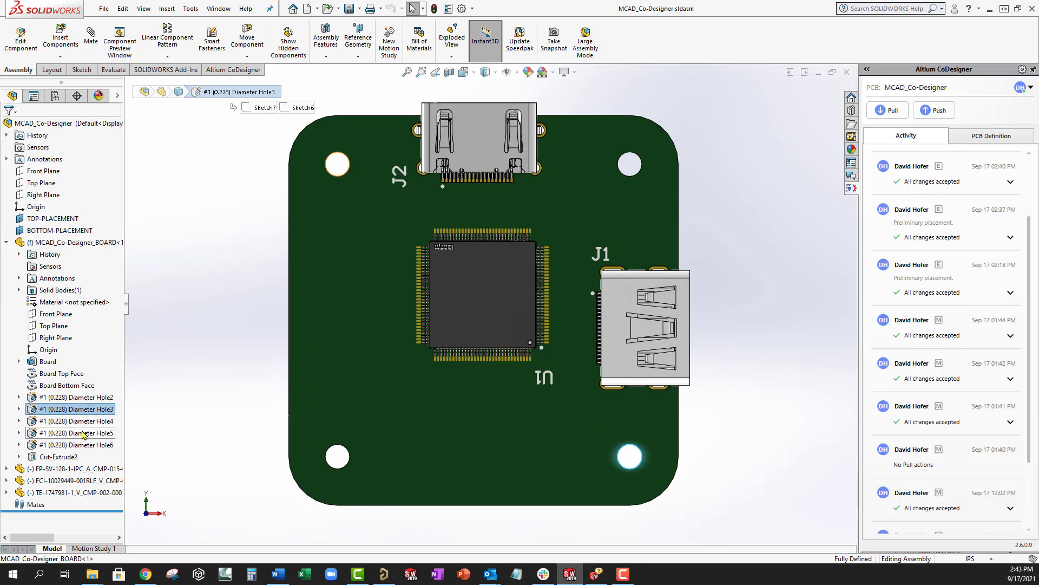
left_click(83, 435, "ctrl")
right_click(83, 433)
left_click(142, 481)
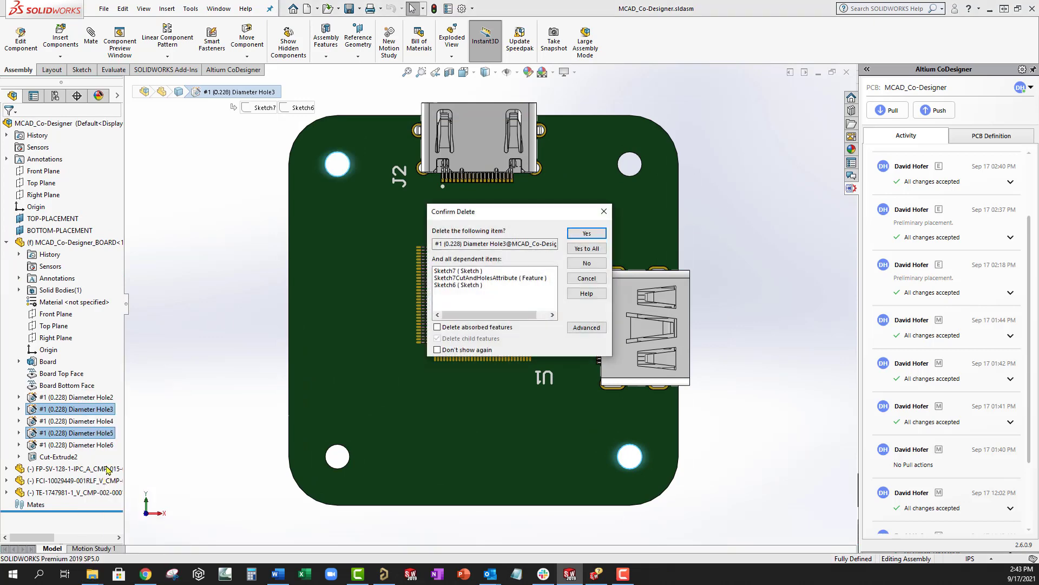
left_click(588, 248)
- Drag U1 to the left on the board and start pushing the edits with a comment
left_click_drag(494, 274, 420, 270)
left_click(722, 274)
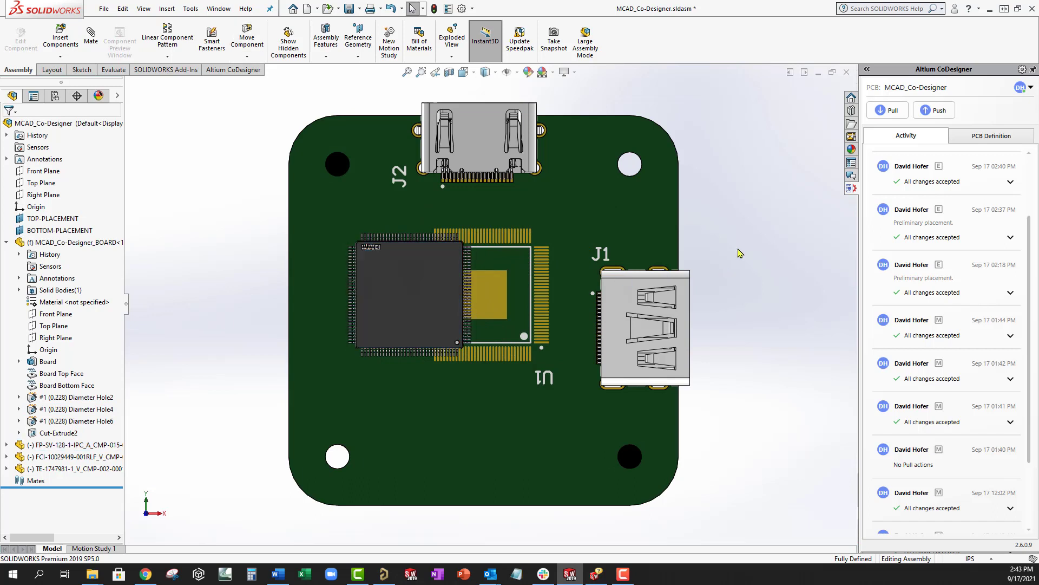
left_click(927, 110)
left_click(913, 137)
- Post the edits, apply the U1 move and Free-Pad1/Free-Pad3 removals, then check both board sides
left_click(970, 181)
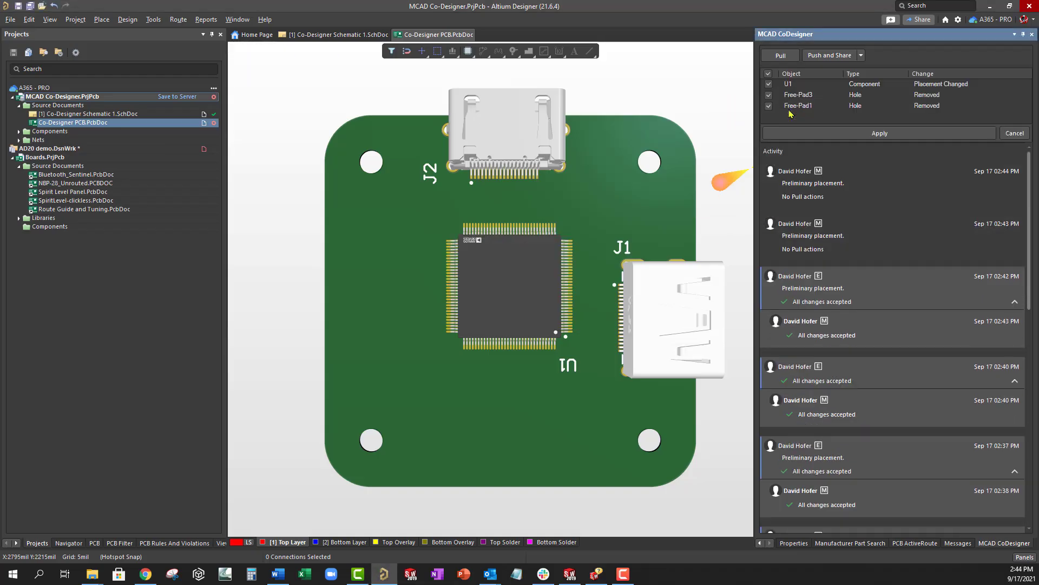
left_click(833, 134)
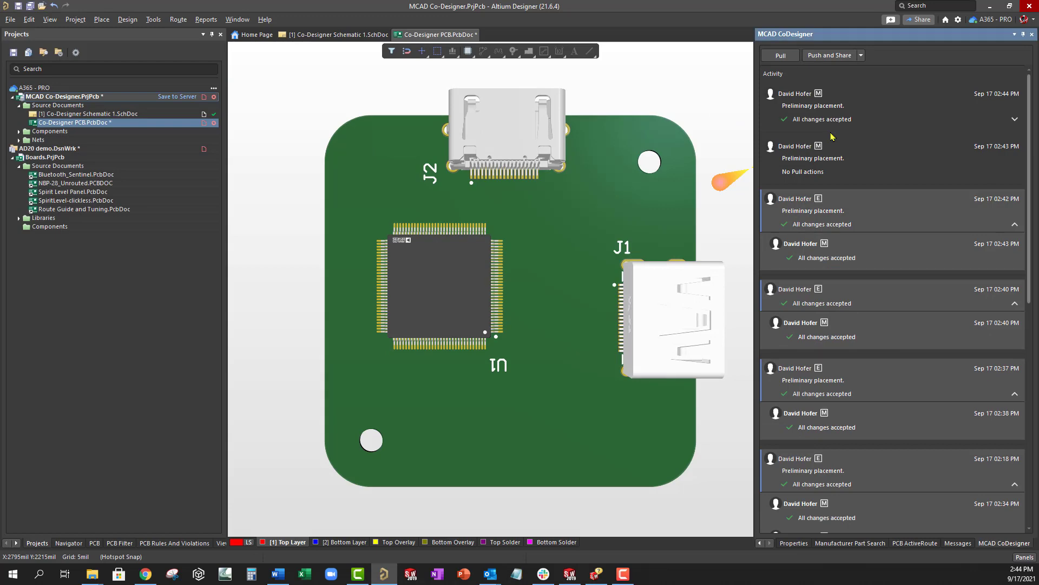
key("v")
key("b")
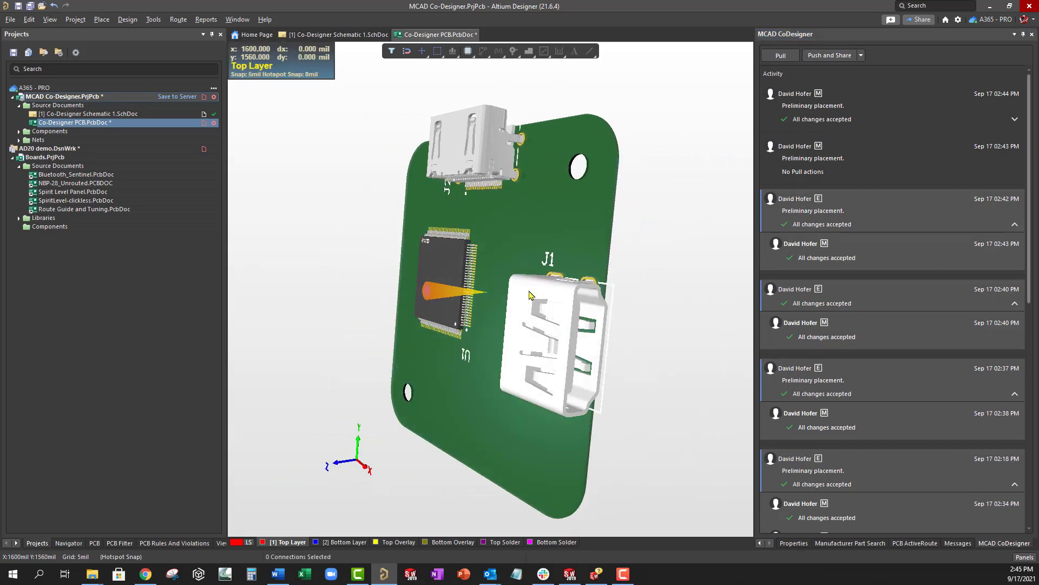
key("v")
key("b")
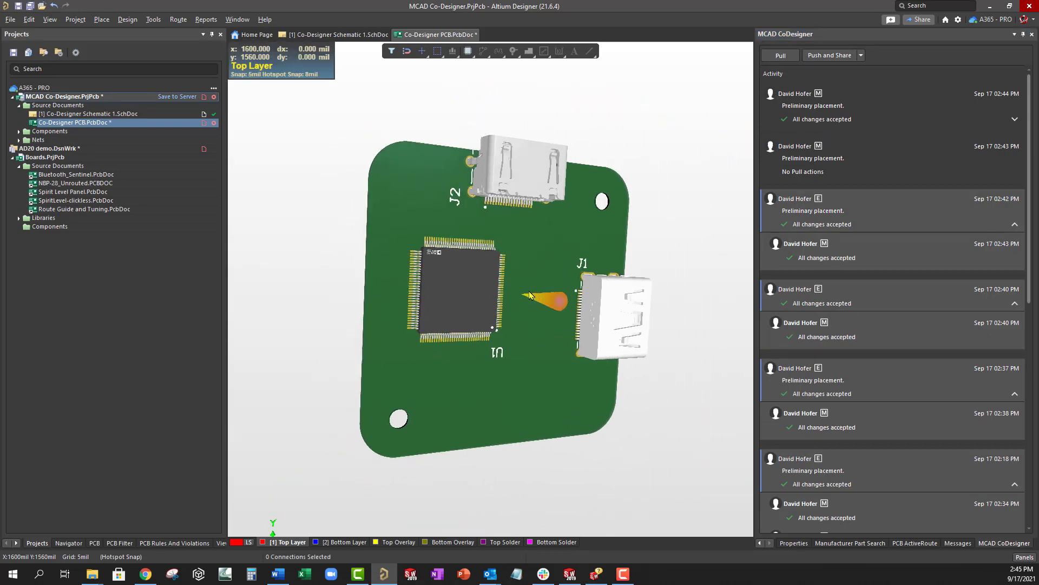
key("2")
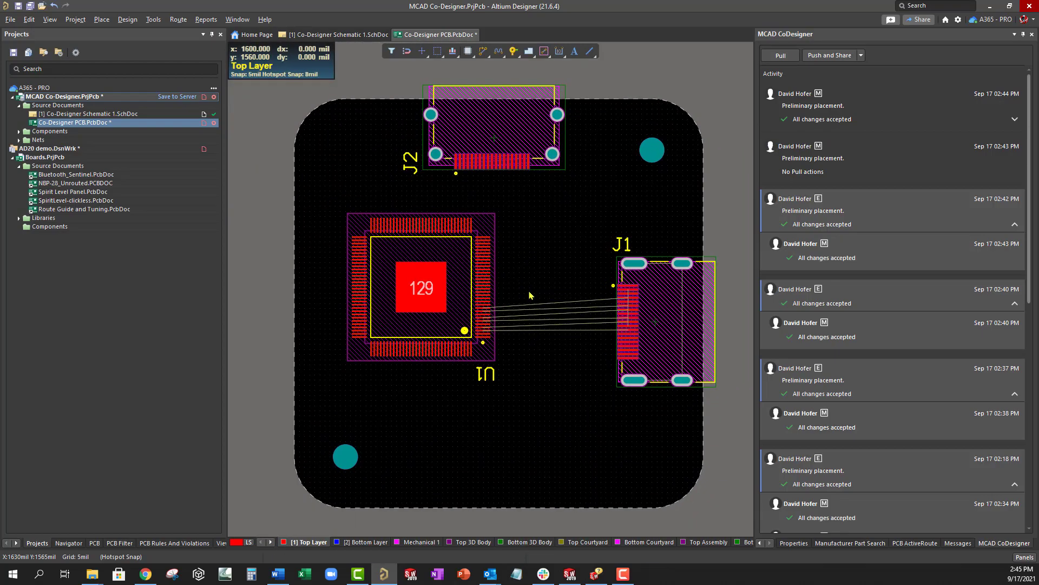